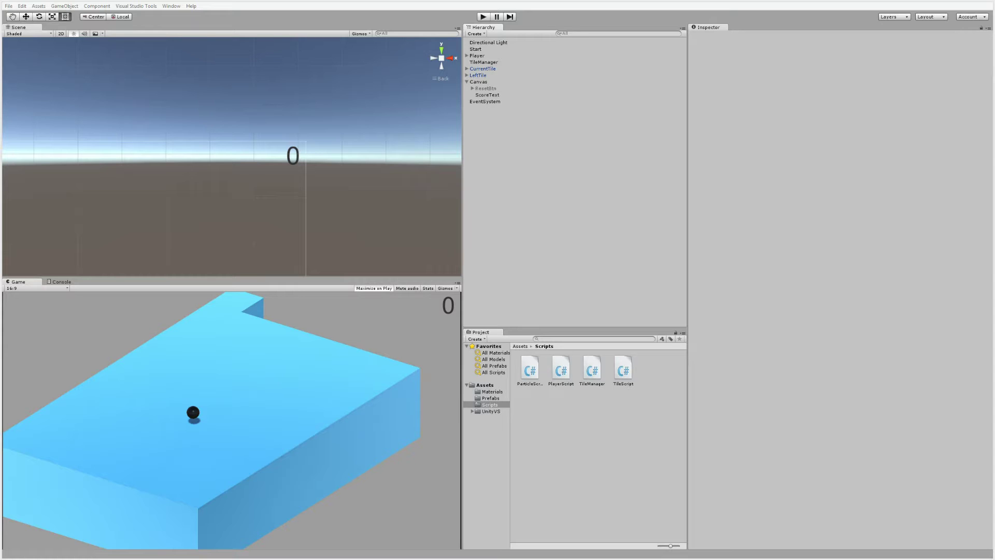
# Step: Switch to the File Explorer window of the ScrollingCombatText project and highlight the project folder's name in its path
pyautogui.hotkey('alt', 'Tab')
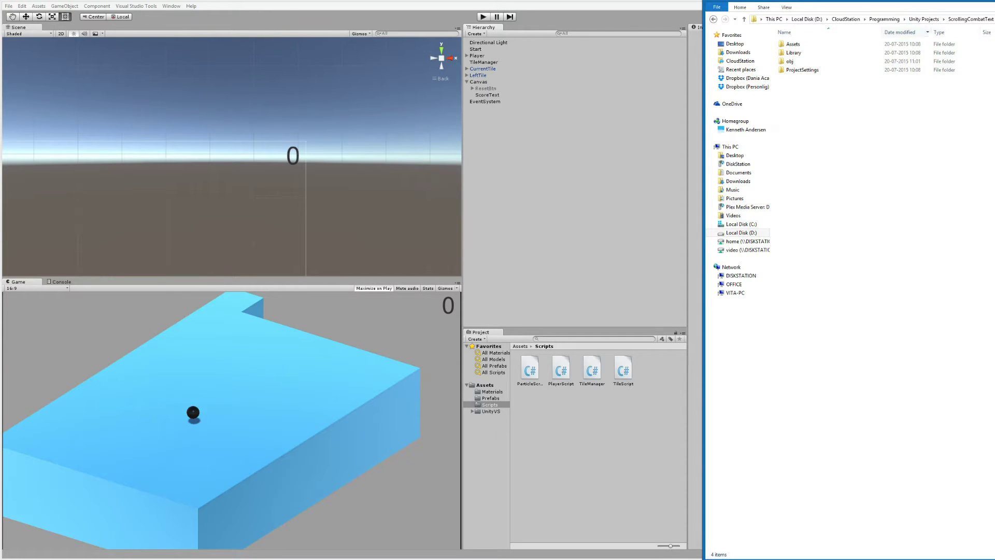
pyautogui.moveTo(968, 2)
pyautogui.mouseDown()
pyautogui.moveTo(917, 17)
pyautogui.moveTo(968, 1)
pyautogui.mouseUp()
pyautogui.click(994, 19)
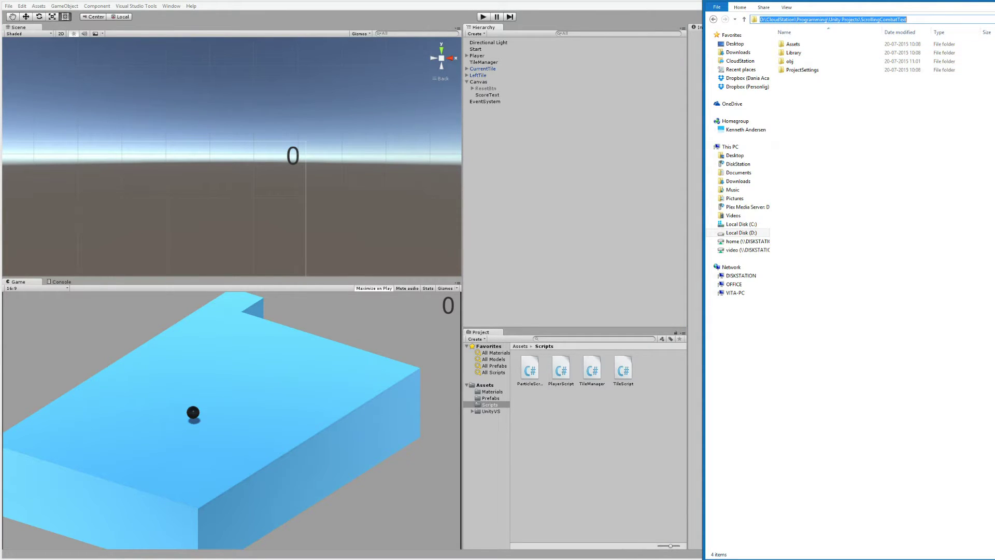
pyautogui.doubleClick(857, 19)
pyautogui.moveTo(859, 19); pyautogui.dragTo(908, 19)
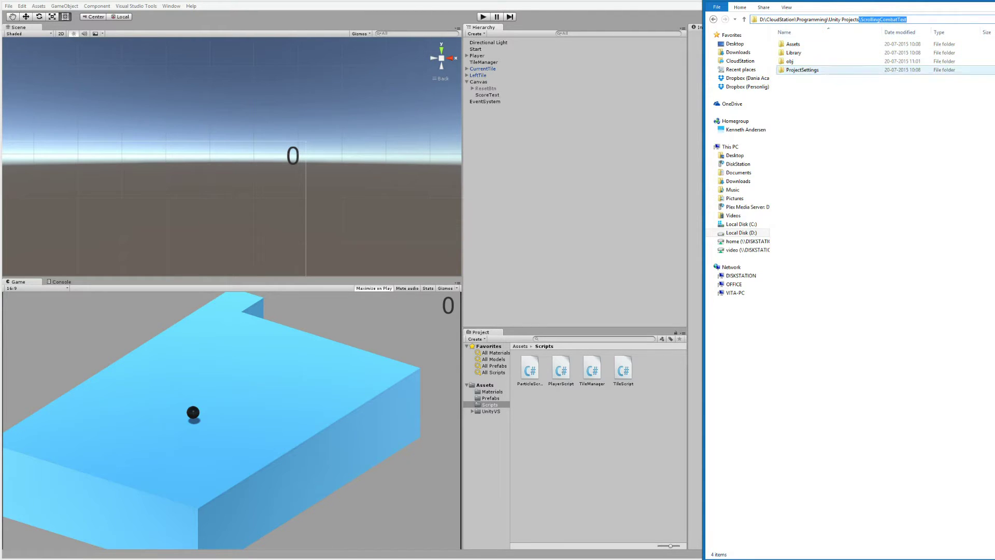
pyautogui.click(830, 120)
# Step: Import CombatText.cs and CombatTextManager.cs from the ScrollingCombatText project's Assets\Script folder into the Unity project's Scripts folder
pyautogui.doubleClick(793, 44)
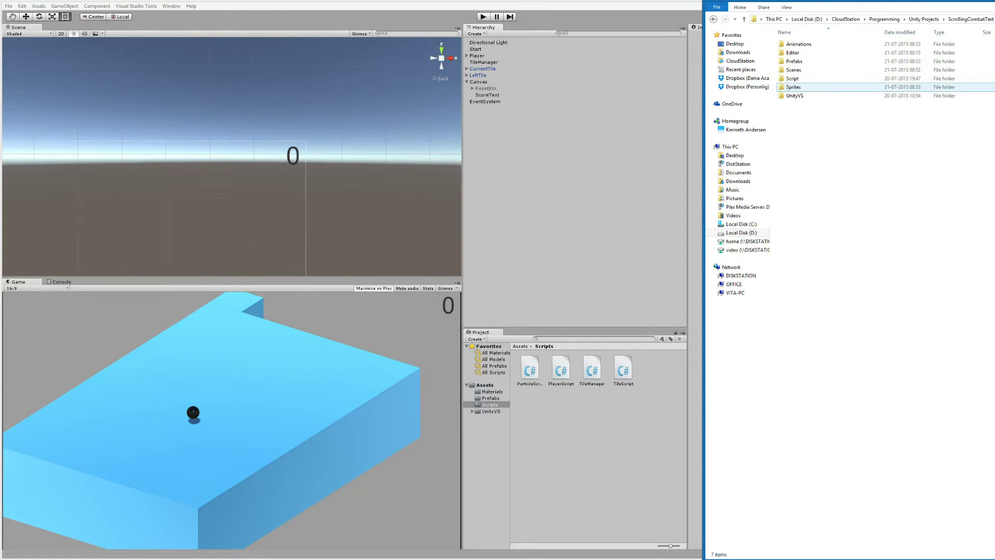
pyautogui.doubleClick(793, 79)
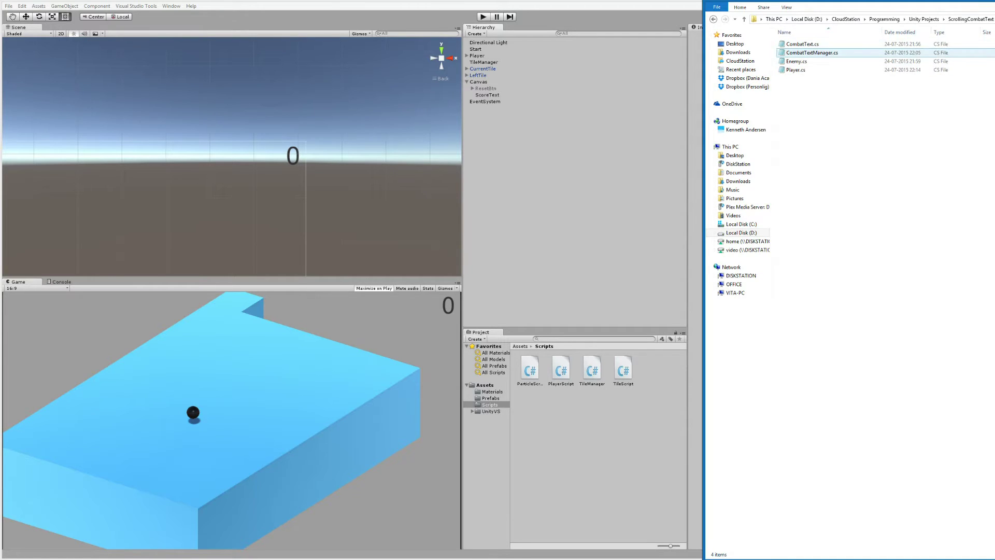
pyautogui.press('Down')
pyautogui.press('Down')
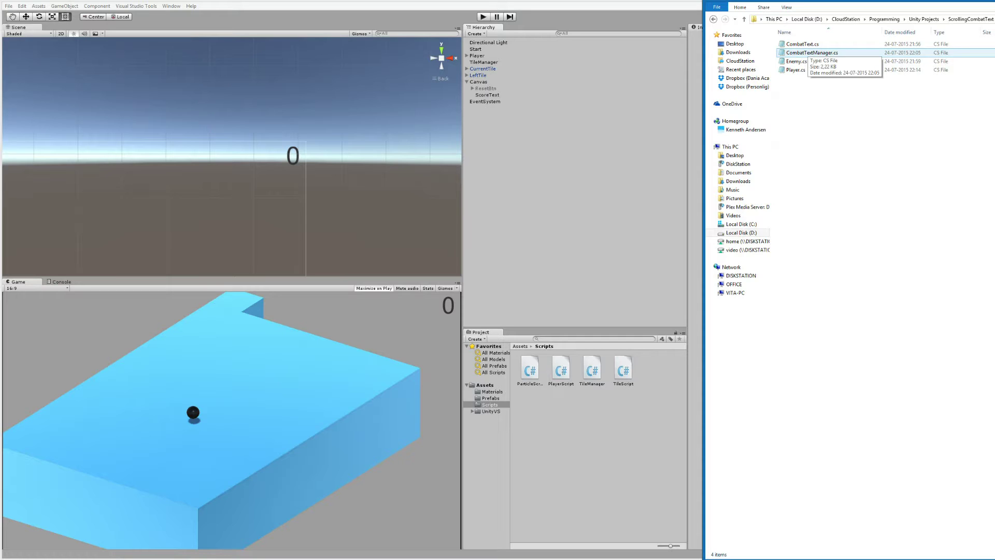
pyautogui.hotkey('shift', 'Up')
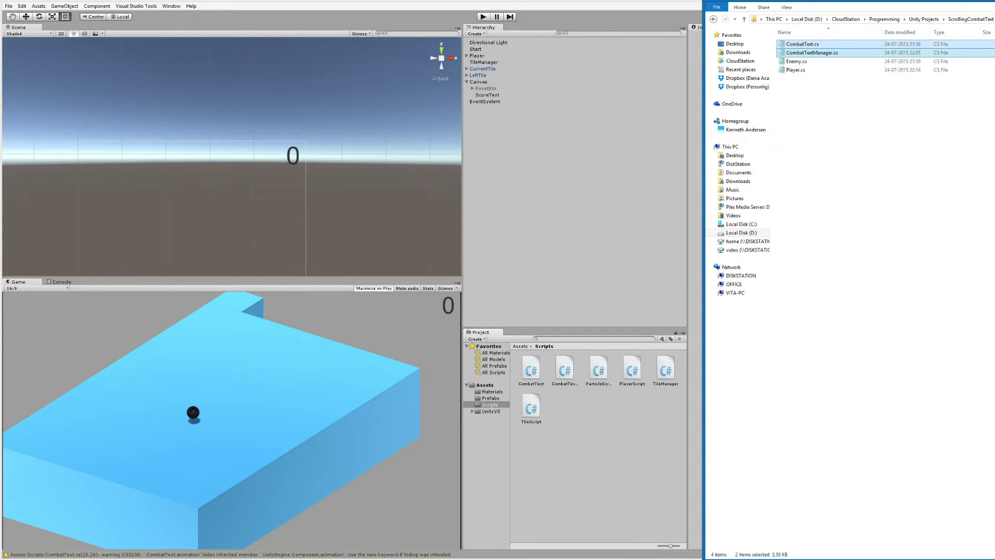
# Step: Import CombatTextManager.prefab and Text.prefab from the ScrollingCombatText project's Prefabs folder into the Unity project's Prefabs folder, and return to Unity's Scripts folder
pyautogui.click(490, 399)
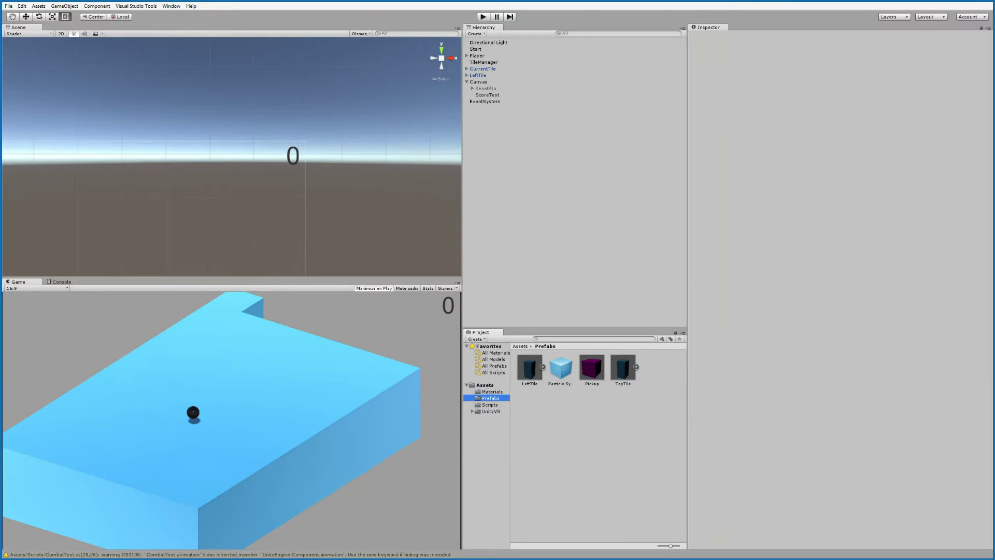
pyautogui.hotkey('alt', 'Tab')
pyautogui.press('BackSpace')
pyautogui.doubleClick(795, 61)
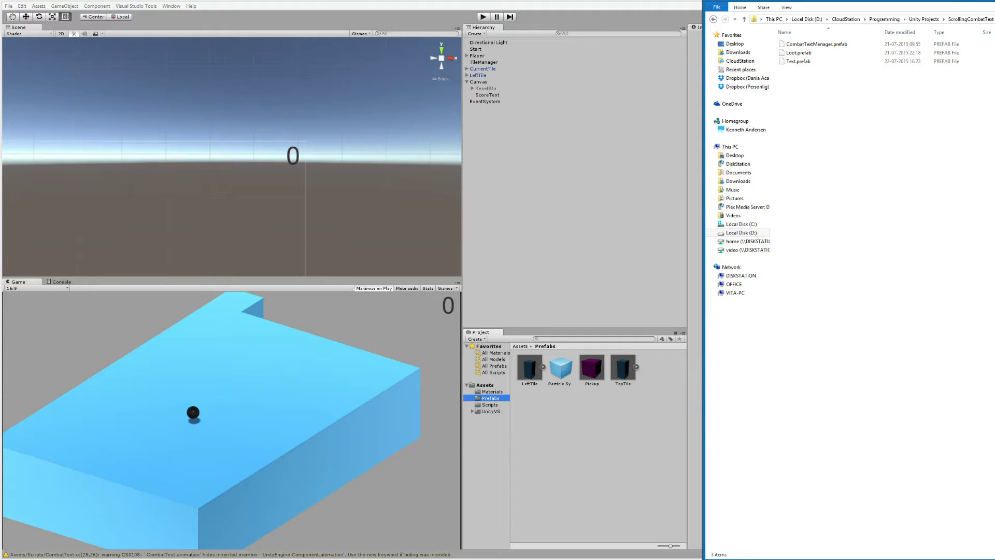
pyautogui.click(817, 44)
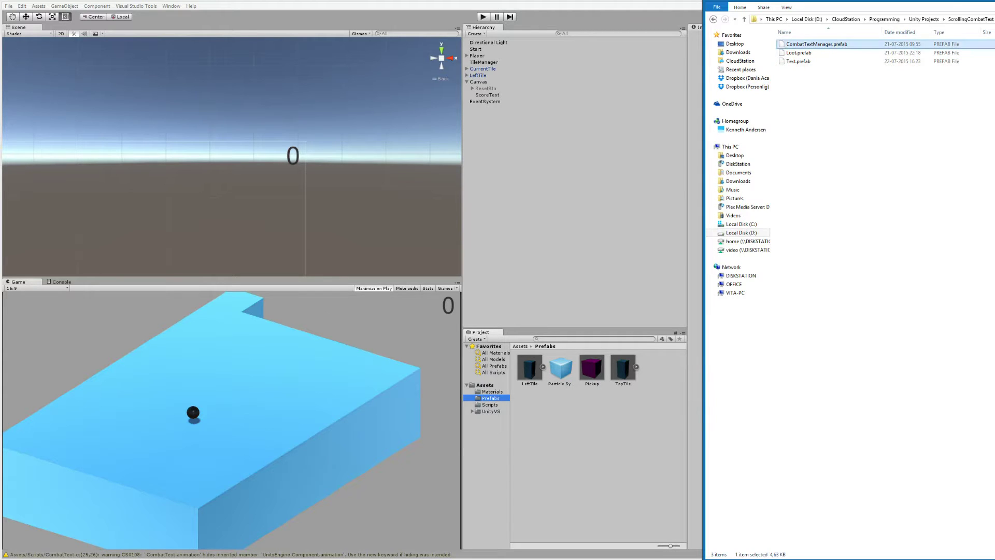
pyautogui.keyDown('ctrl'); pyautogui.click(799, 61); pyautogui.keyUp('ctrl')
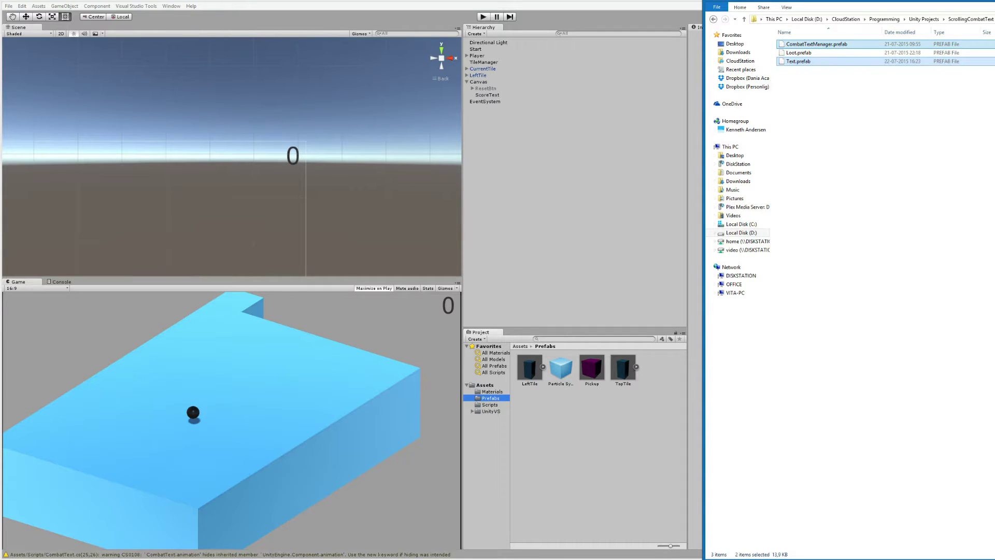
pyautogui.moveTo(798, 61); pyautogui.dragTo(491, 398)
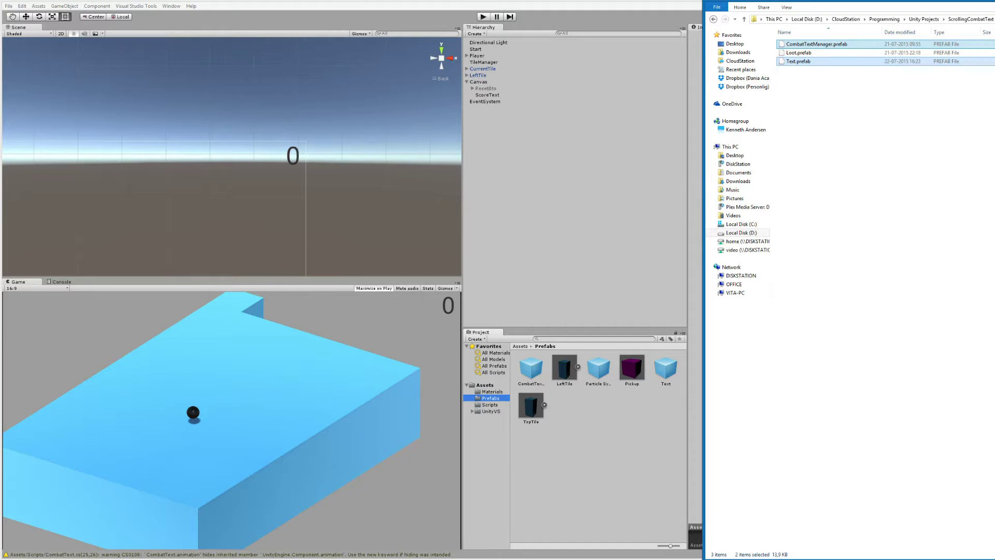
pyautogui.hotkey('alt', 'Tab')
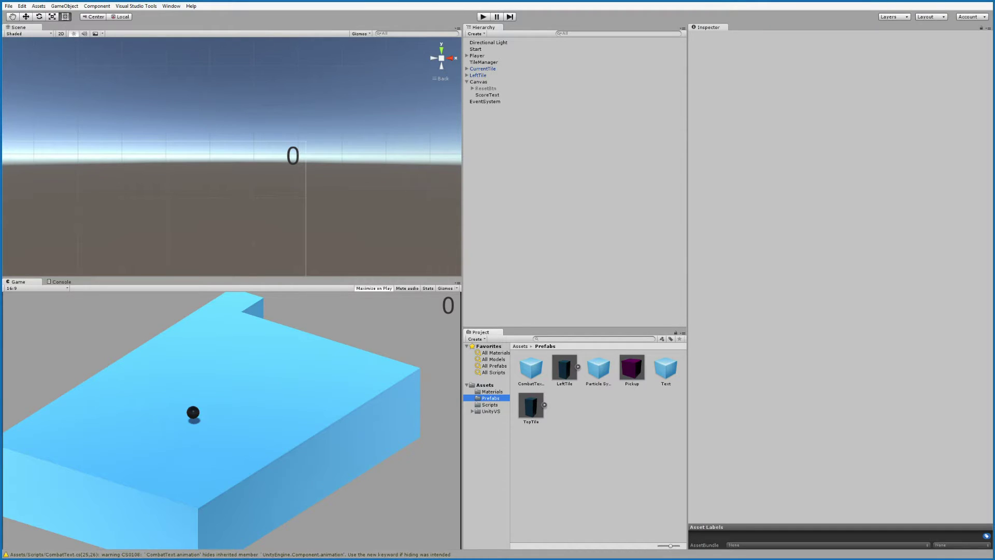
pyautogui.click(490, 405)
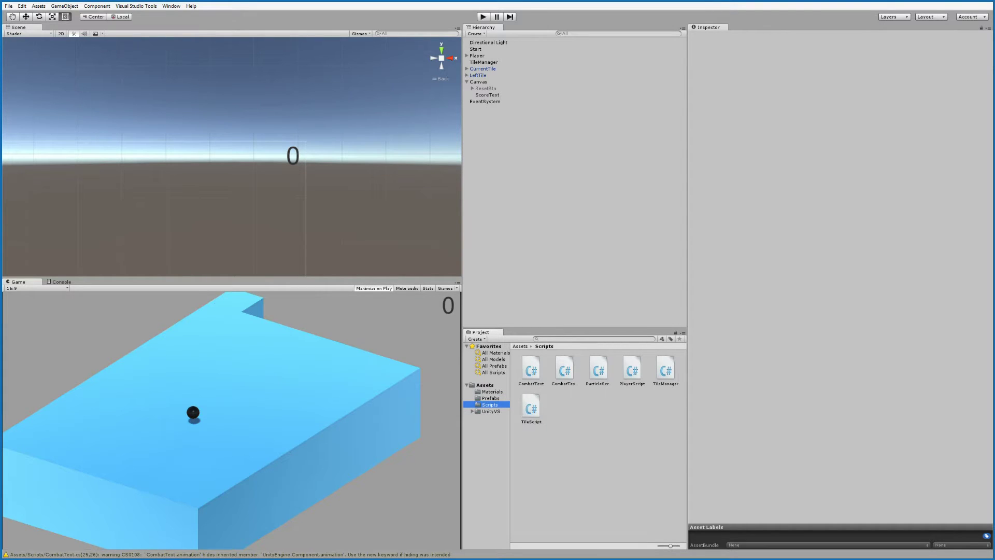
pyautogui.click(467, 82)
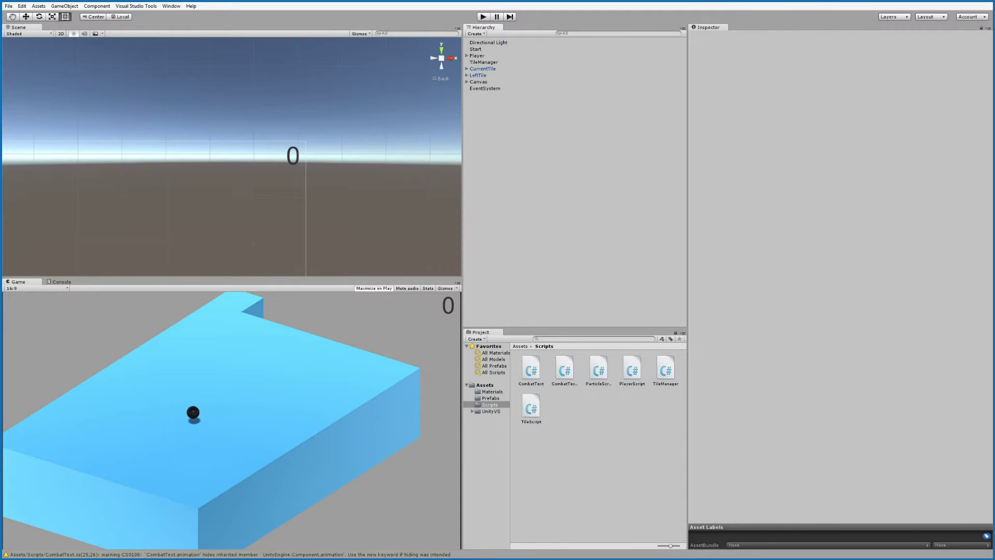
pyautogui.click(479, 82)
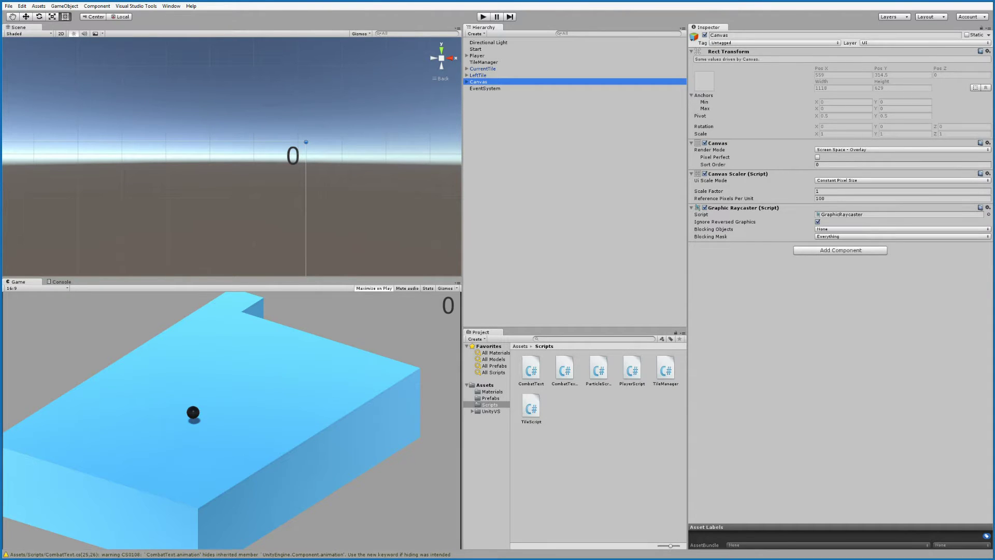
pyautogui.click(855, 150)
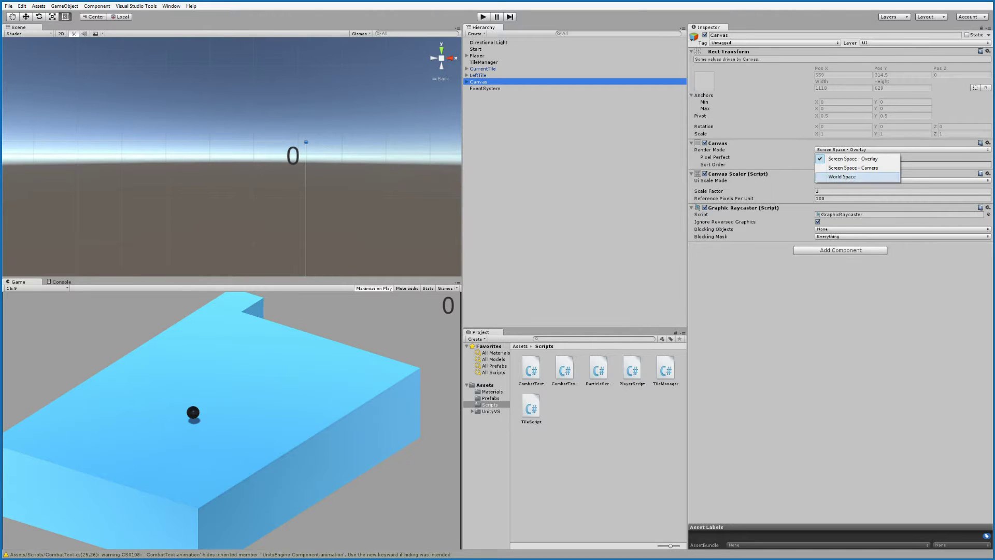
pyautogui.click(850, 177)
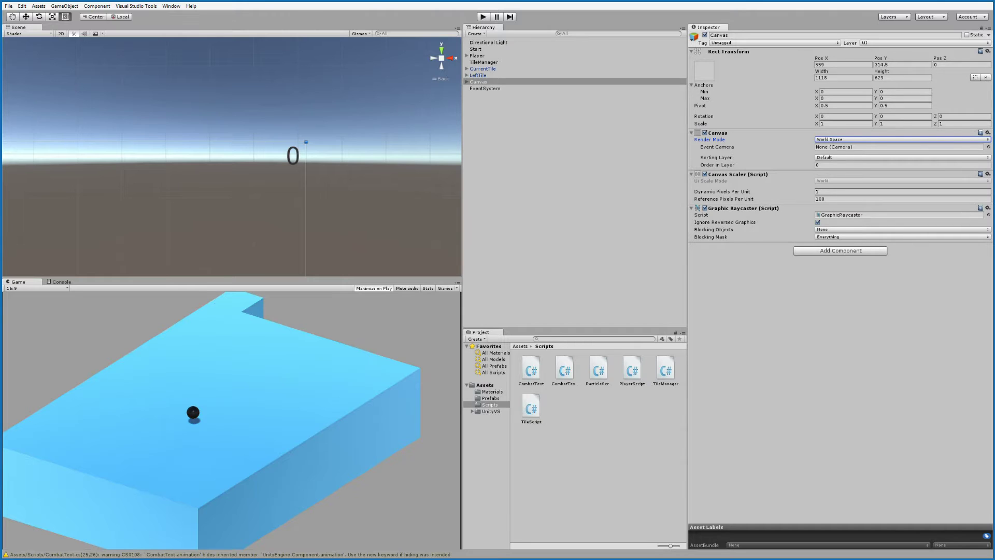
pyautogui.click(902, 139)
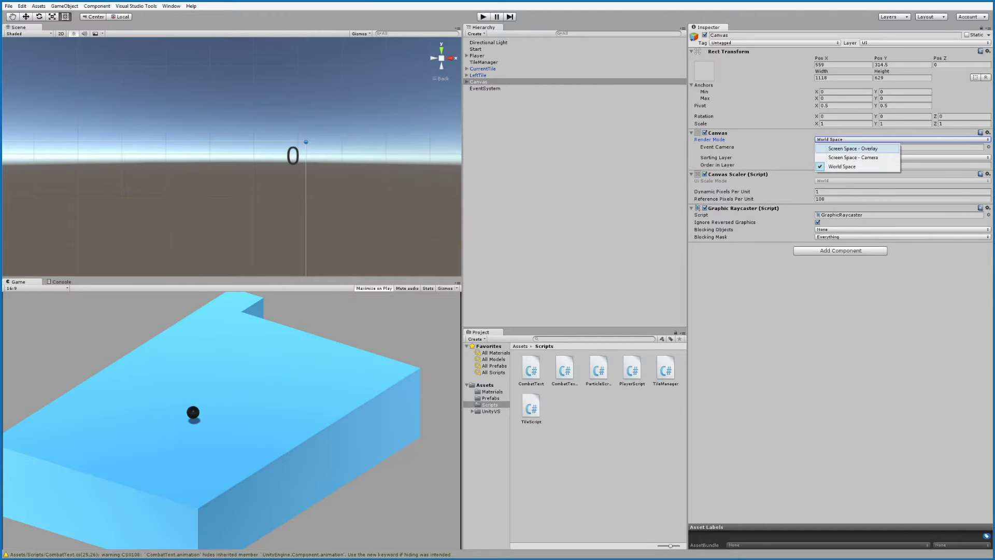
pyautogui.click(840, 147)
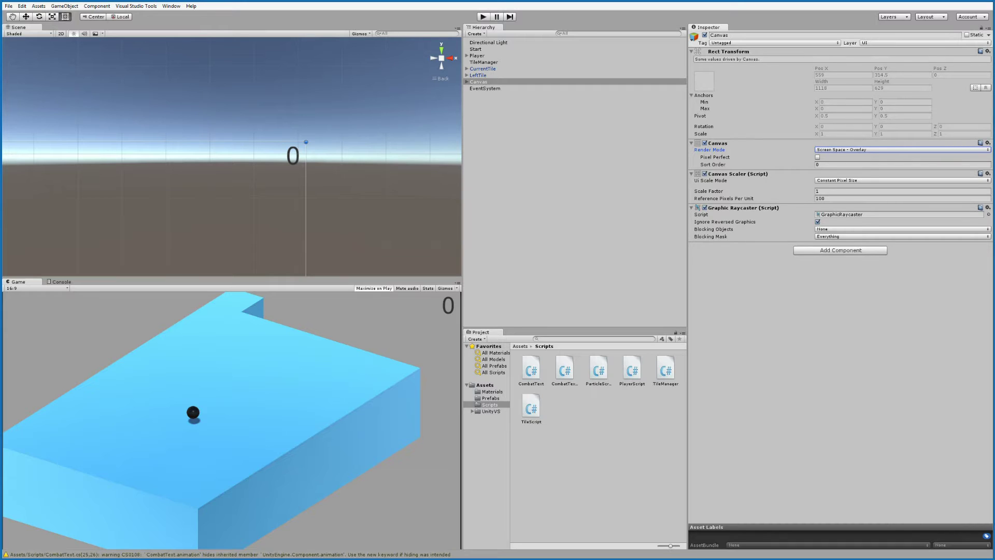
# Step: Add a second UI canvas to the scene and name it SCTCanvas
pyautogui.click(476, 34)
pyautogui.moveTo(485, 97)
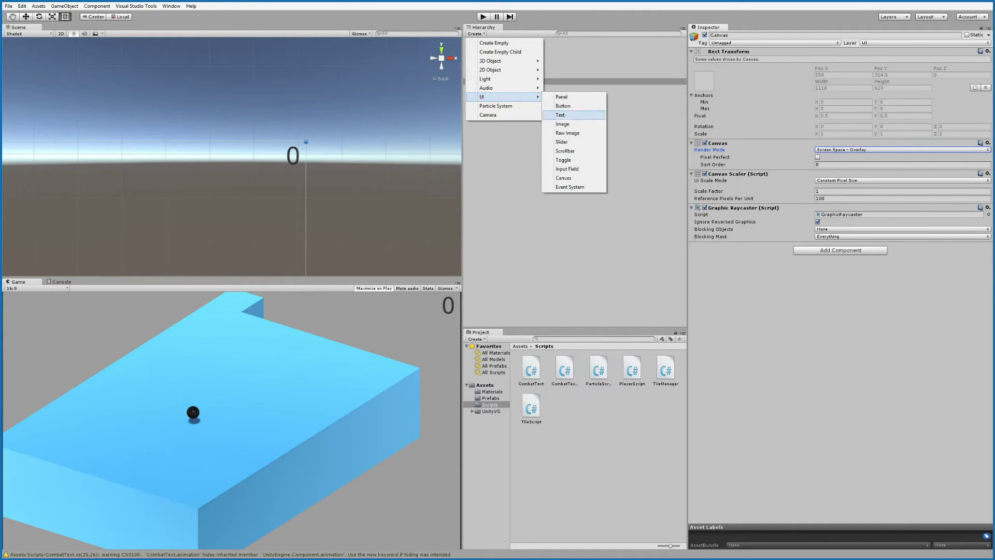
pyautogui.click(563, 178)
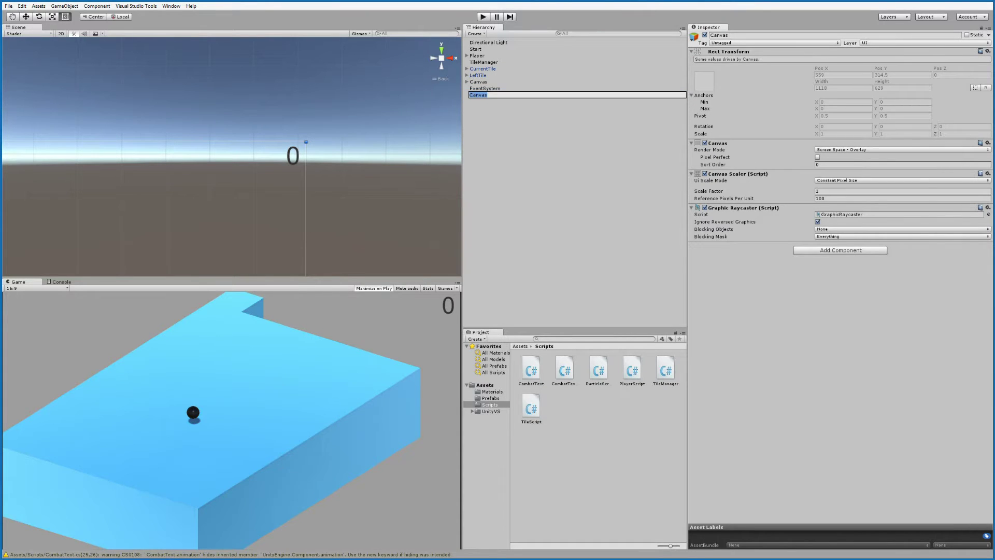
pyautogui.write('SCTCanvas')
pyautogui.press('Return')
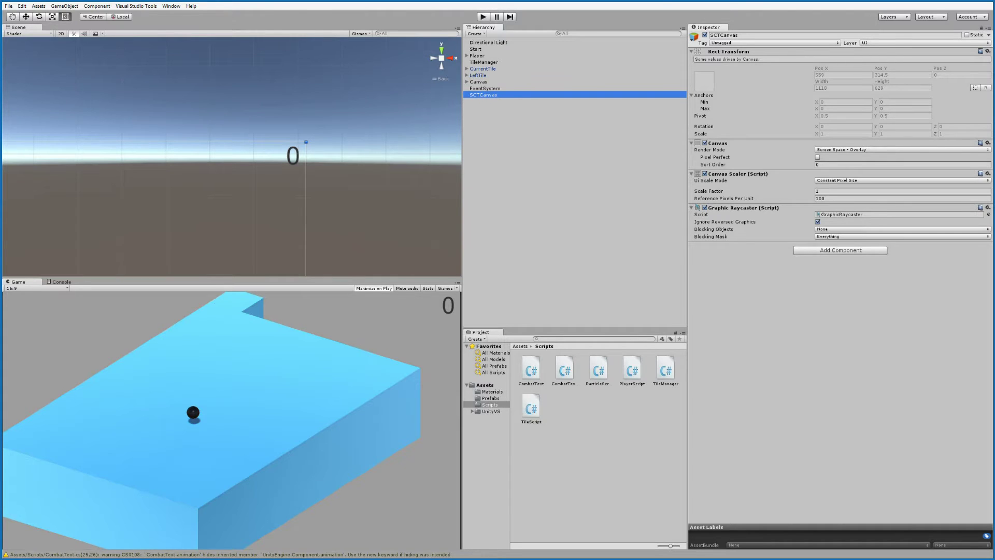
# Step: Add the CombatTextManager prefab to the scene and assign the CombatTextManager script to its missing script component
pyautogui.click(490, 398)
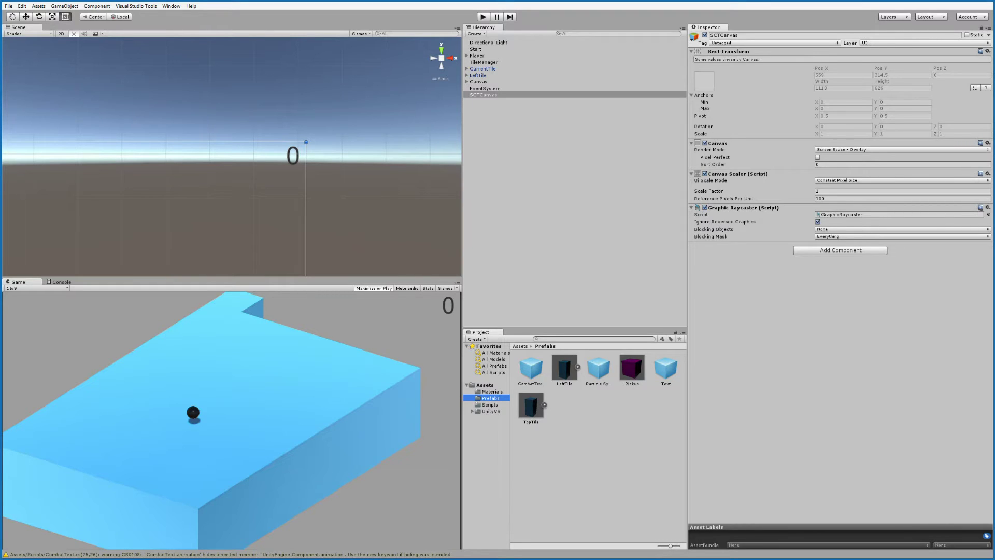
pyautogui.moveTo(532, 368); pyautogui.dragTo(508, 140)
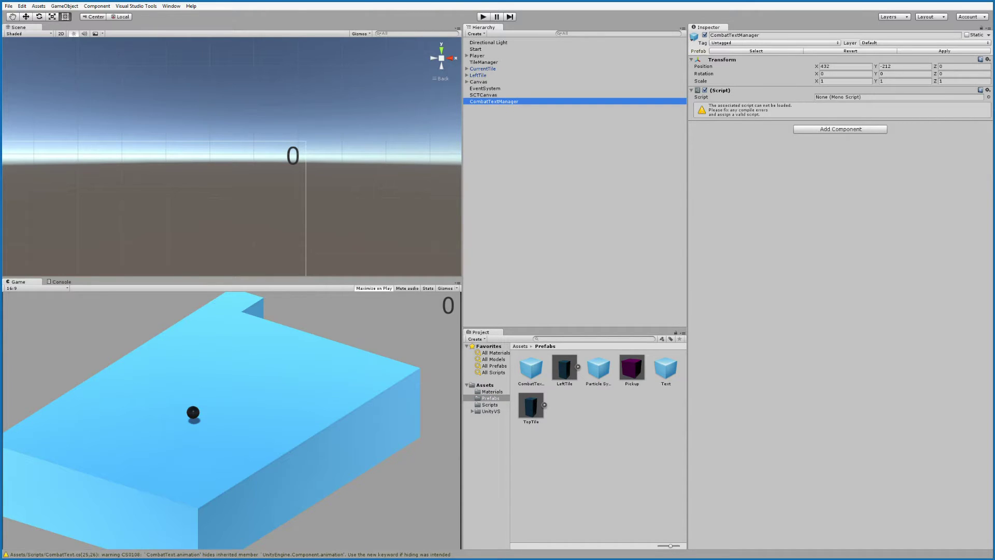
pyautogui.click(490, 405)
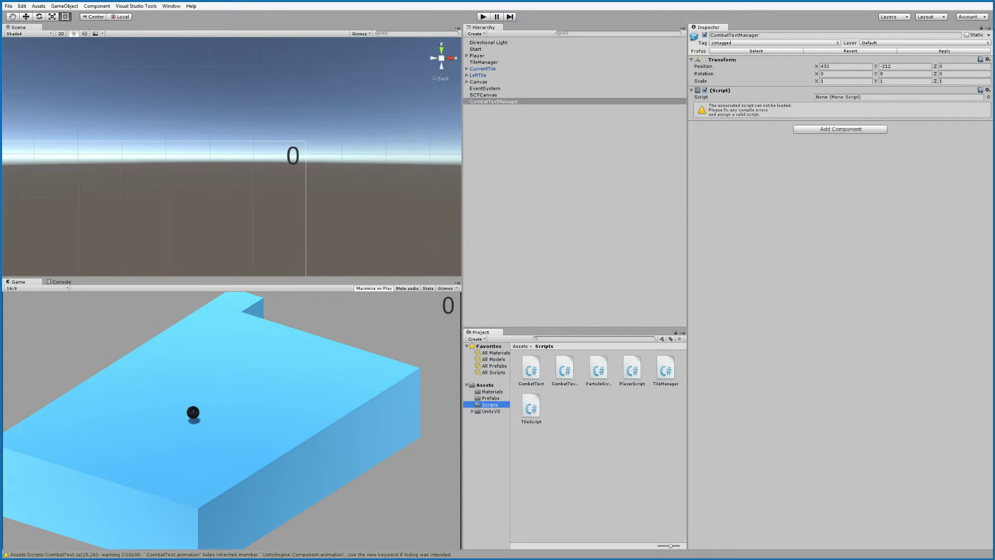
pyautogui.moveTo(564, 369); pyautogui.dragTo(689, 249)
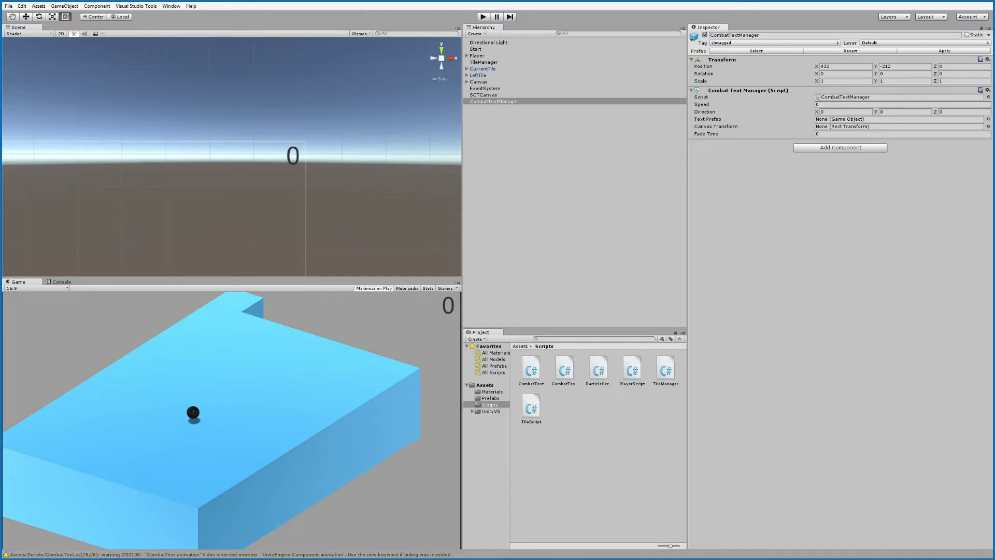
# Step: Set the render mode of SCTCanvas to World Space
pyautogui.click(484, 95)
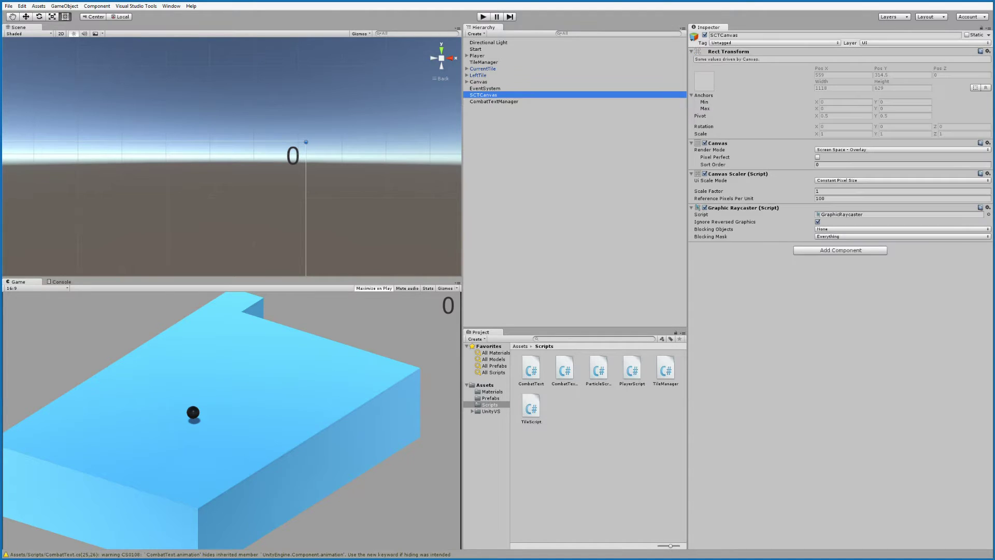
pyautogui.click(856, 149)
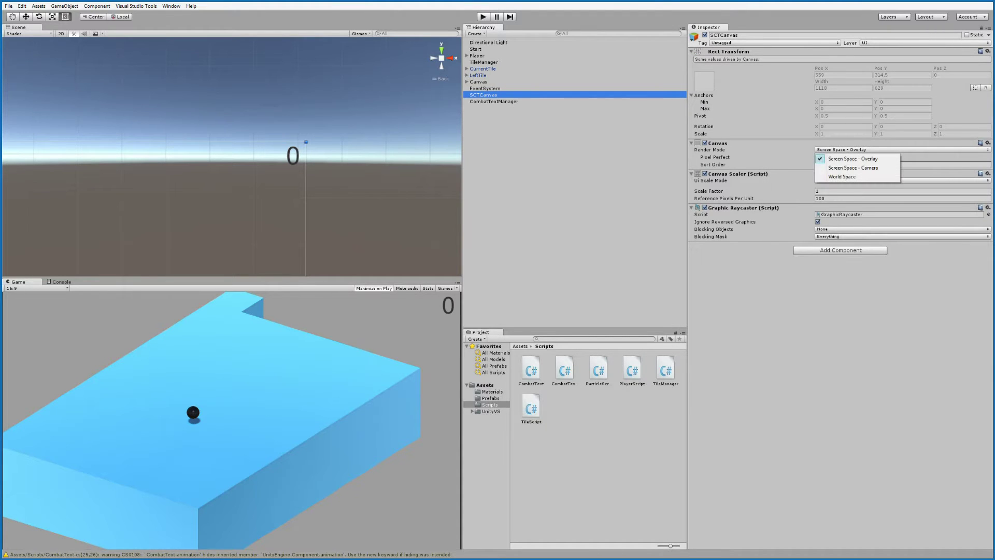
pyautogui.click(842, 177)
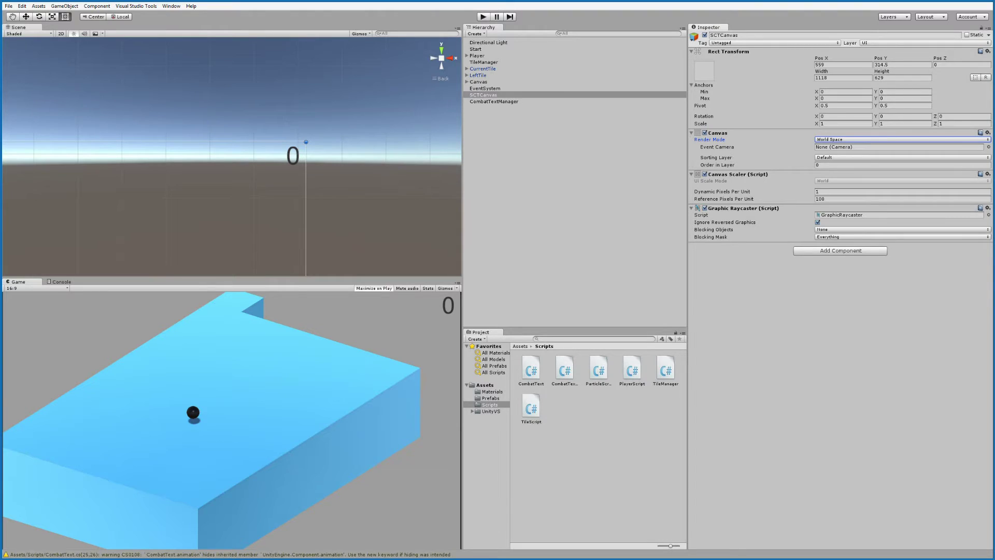
# Step: Configure the CombatTextManager object with Speed 1, Direction Y 1, SCTCanvas as Canvas Transform and Fade Time 3
pyautogui.click(494, 101)
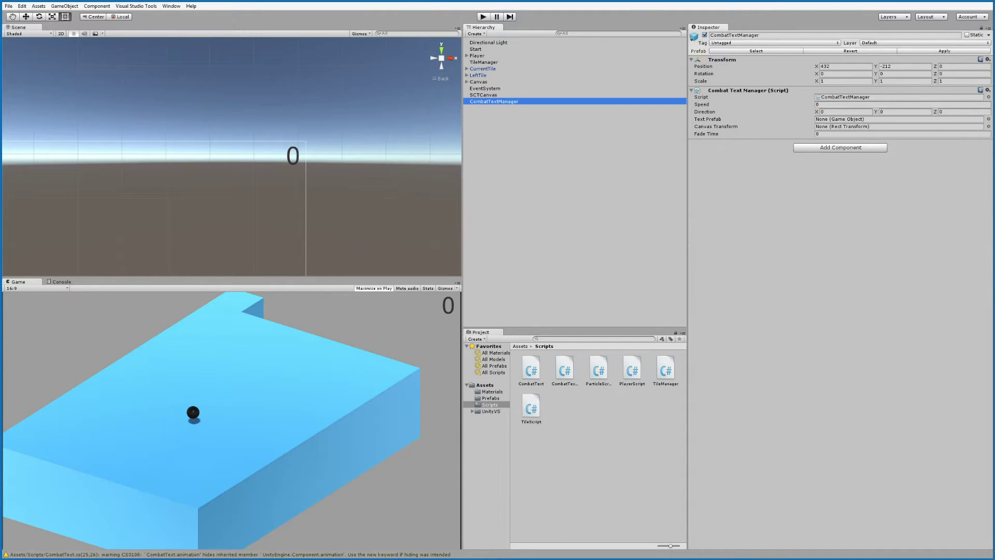
pyautogui.click(861, 105)
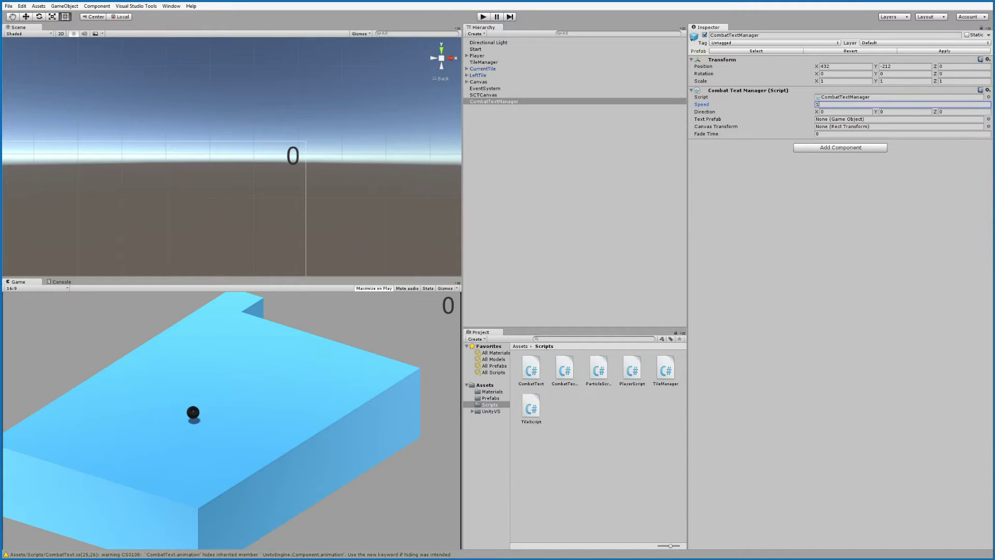
pyautogui.write('1')
pyautogui.click(905, 111)
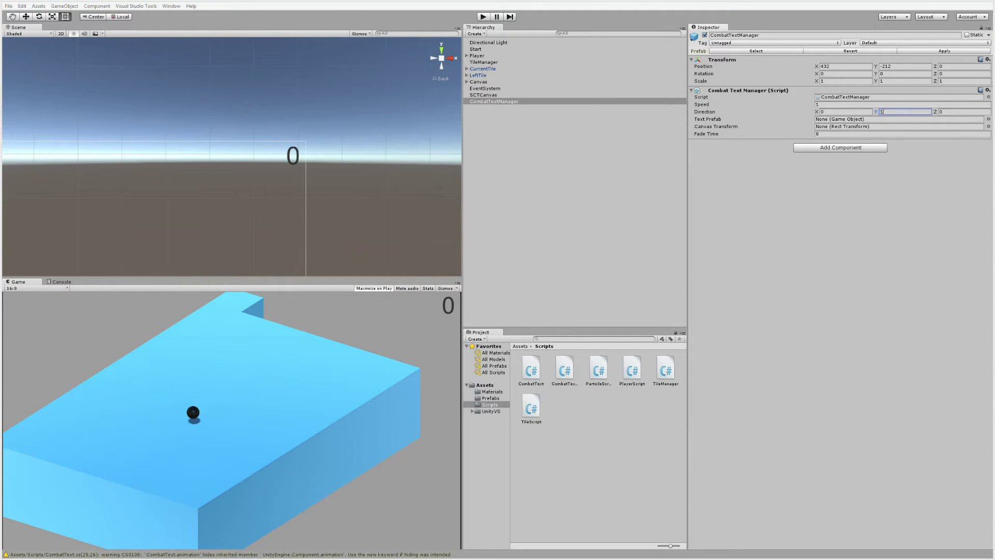
pyautogui.moveTo(483, 95); pyautogui.dragTo(853, 127)
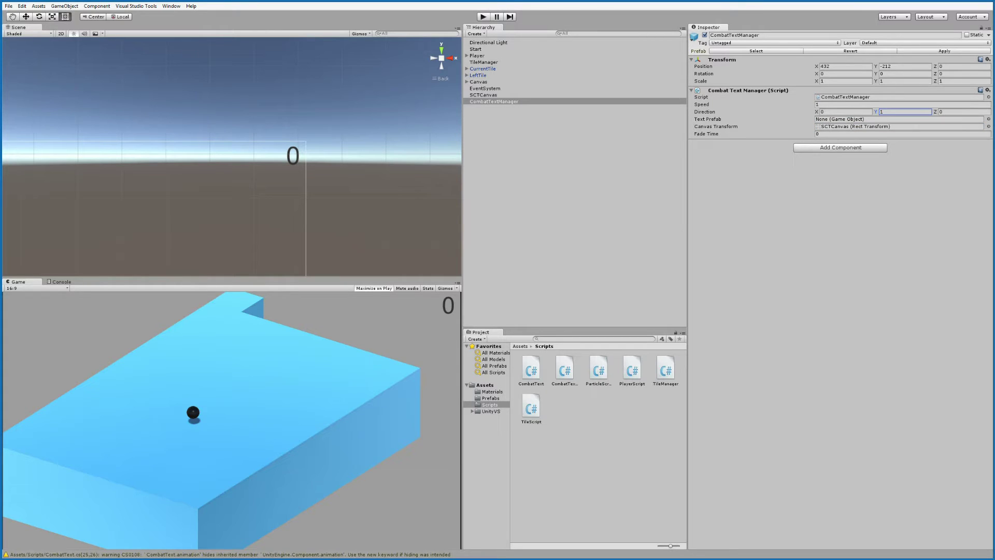
pyautogui.click(889, 134)
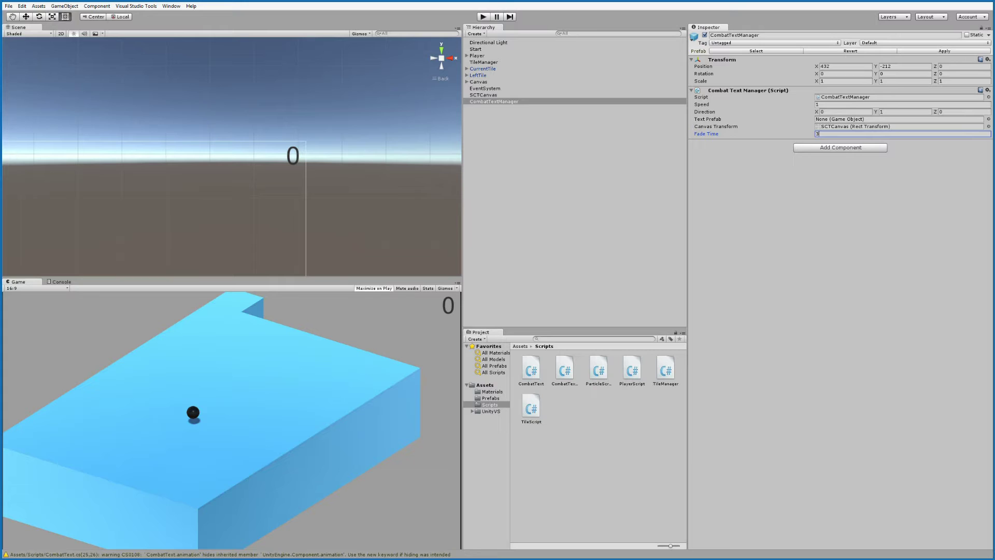
# Step: Assign the CombatText script to the Text prefab's missing script component and disable the prefab's Animator component
pyautogui.click(490, 398)
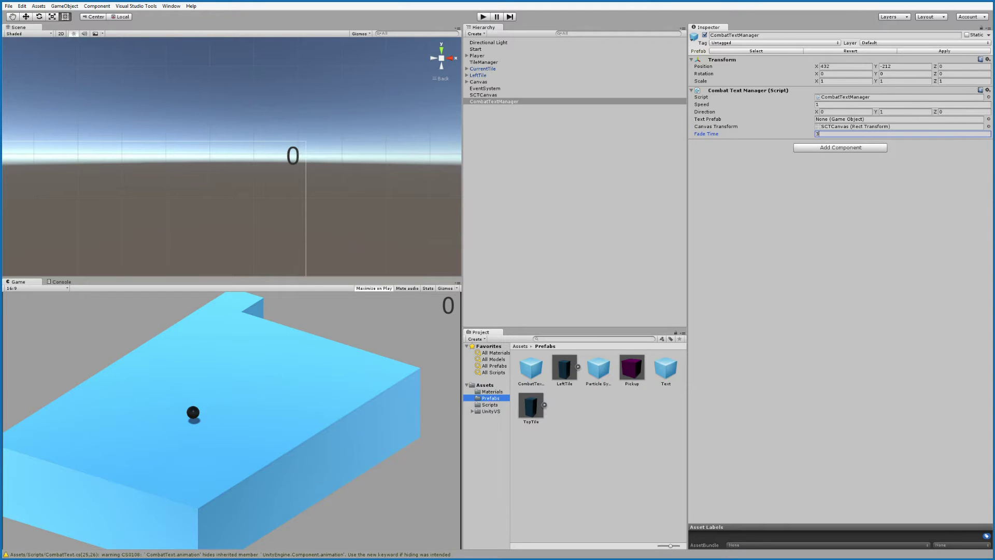
pyautogui.click(665, 369)
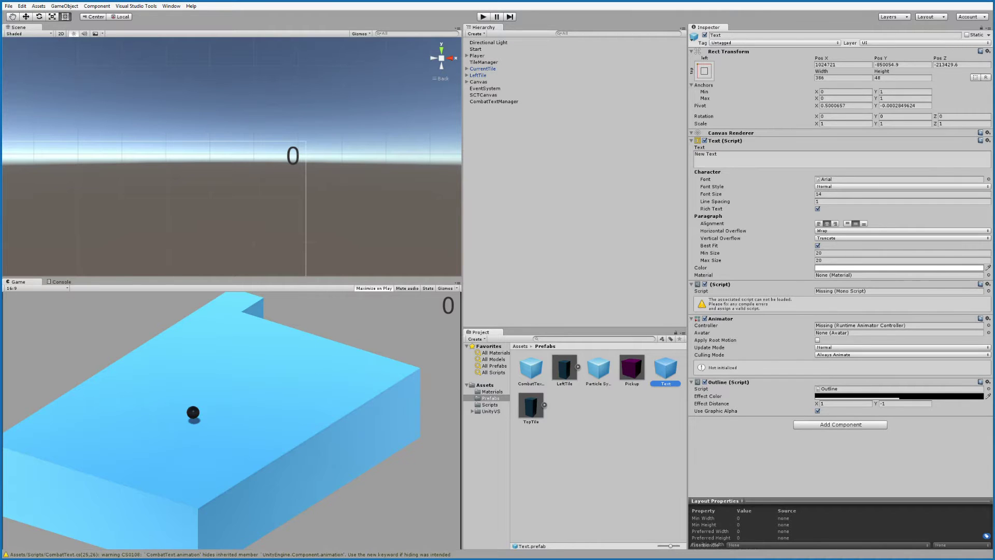
pyautogui.click(989, 291)
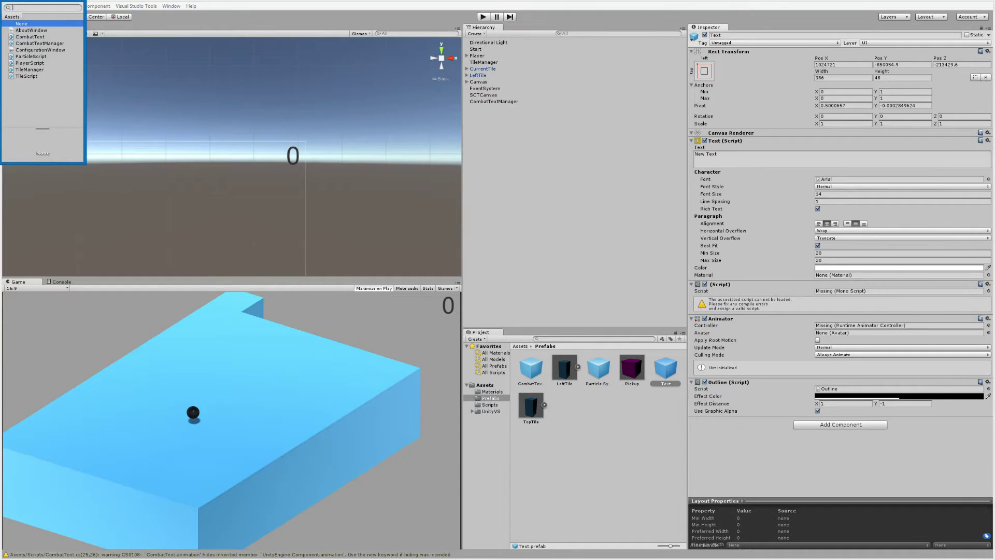
pyautogui.doubleClick(30, 36)
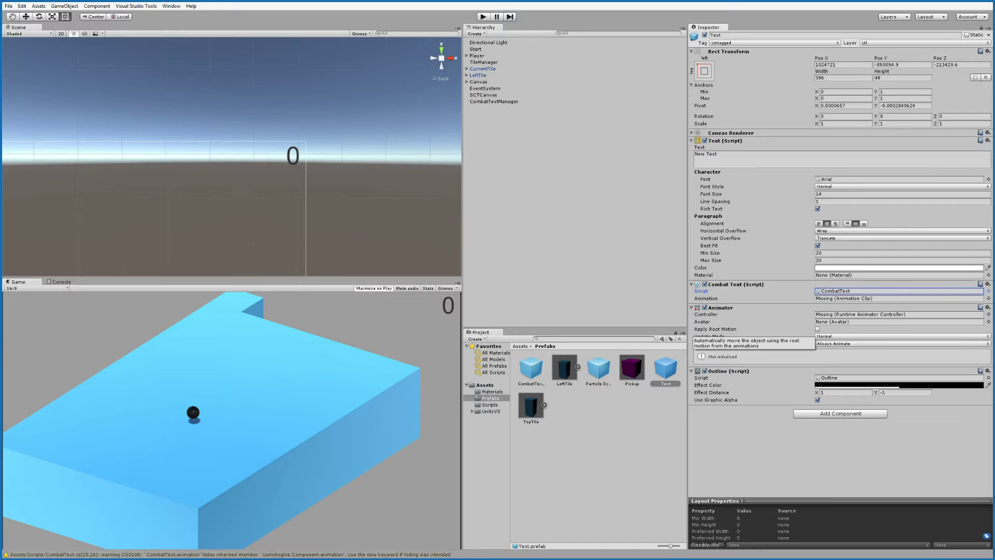
pyautogui.click(706, 307)
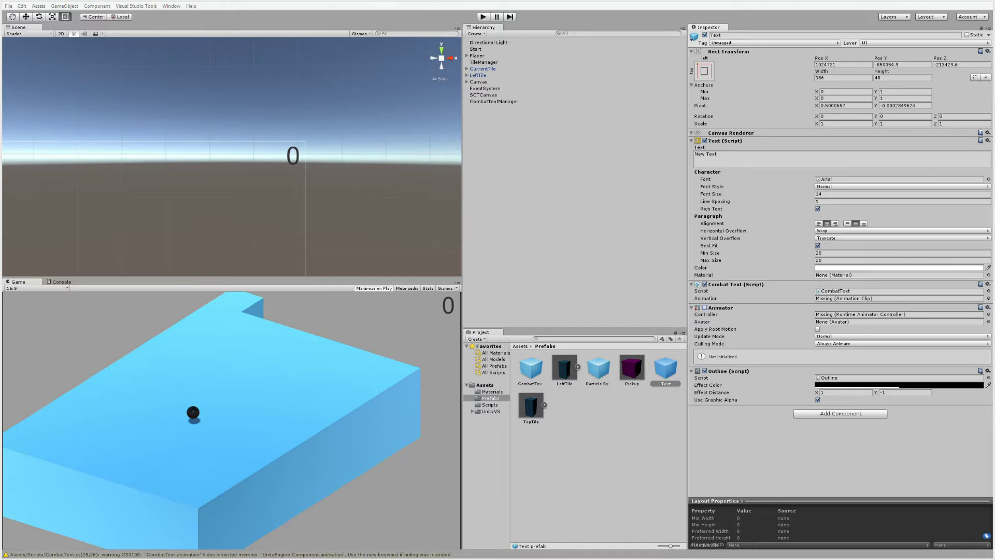
# Step: Open PlayerScript in Visual Studio, reloading the externally modified solution from disk
pyautogui.click(490, 405)
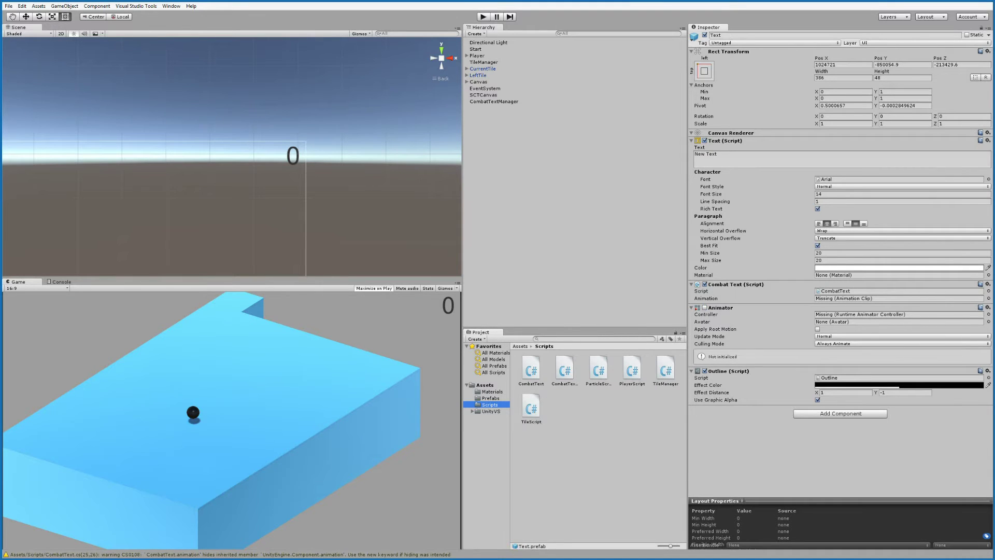
pyautogui.doubleClick(633, 370)
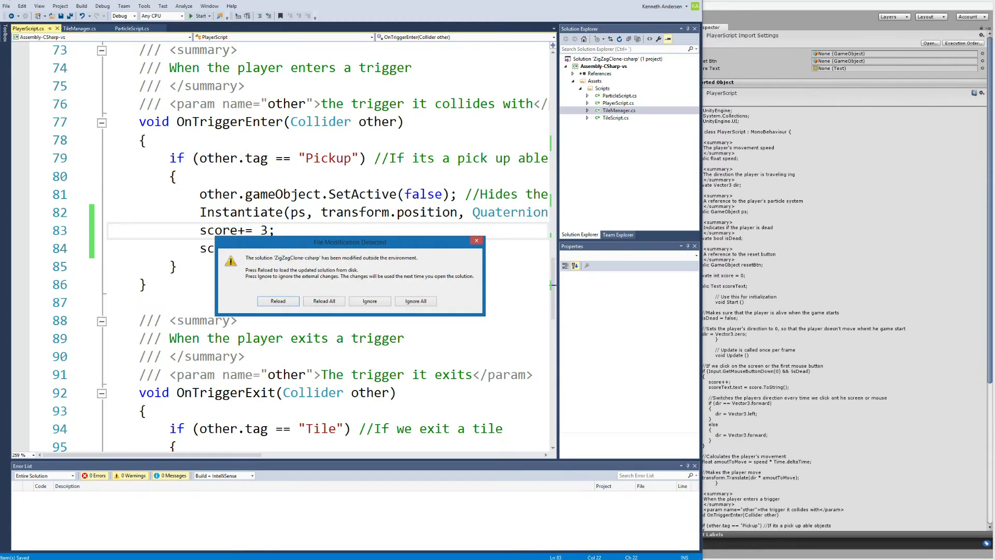
pyautogui.press('Return')
pyautogui.click(413, 248)
pyautogui.scroll(-2, 413, 249)
pyautogui.scroll(9, 414, 248)
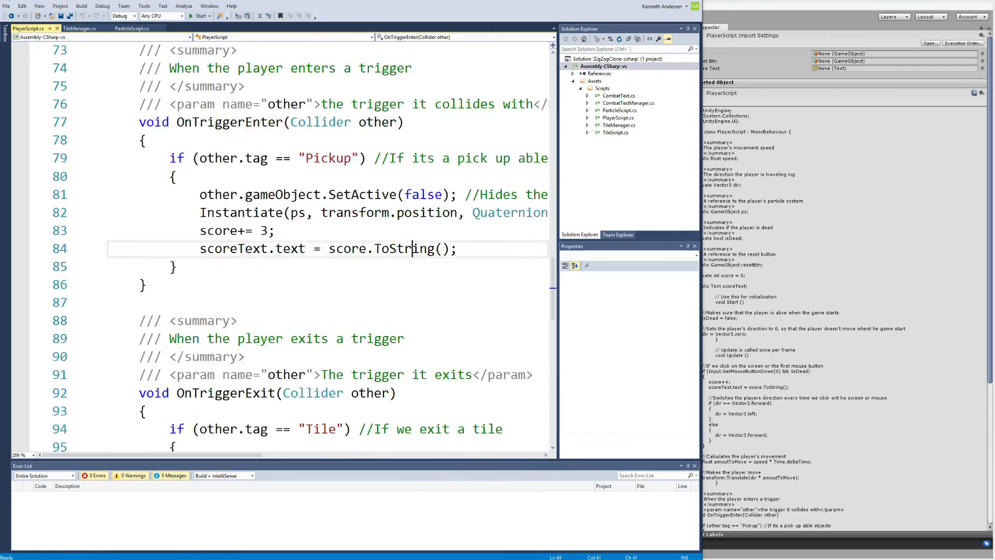
pyautogui.scroll(-3, 413, 248)
pyautogui.keyDown('ctrl'); pyautogui.scroll(-4, 280, 249); pyautogui.keyUp('ctrl')
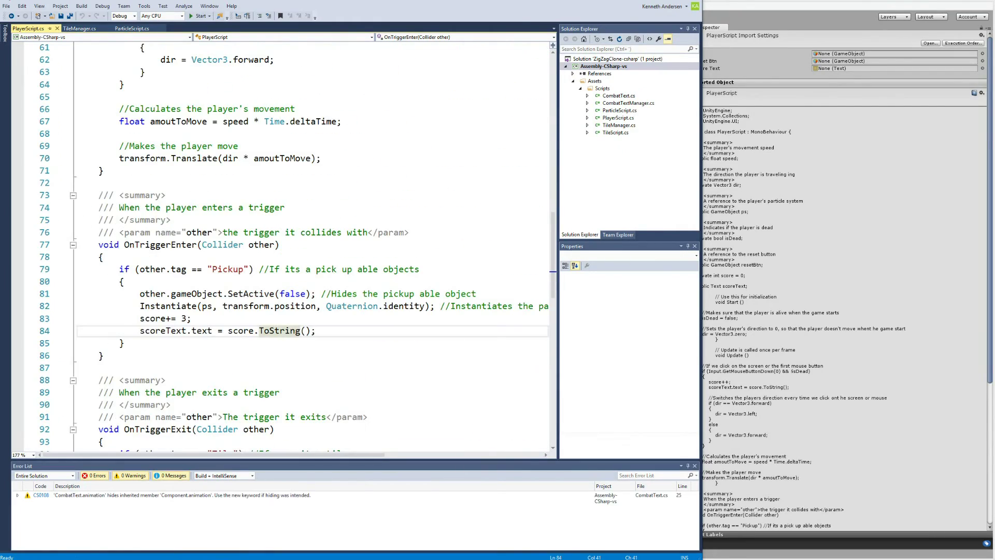
# Step: Insert an empty if block in Update, between the mouse-button check and the player's movement calculation
pyautogui.scroll(4, 280, 249)
pyautogui.scroll(-2, 280, 248)
pyautogui.scroll(11, 280, 248)
pyautogui.scroll(-7, 280, 249)
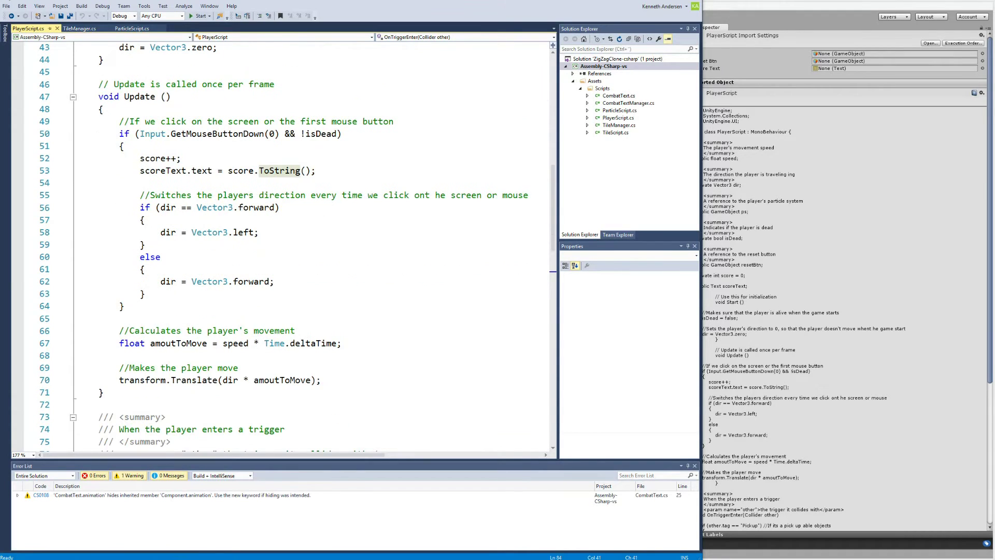
pyautogui.click(125, 307)
pyautogui.press('Return')
pyautogui.press('Return')
pyautogui.write('if')
pyautogui.press('Tab')
pyautogui.press('Tab')
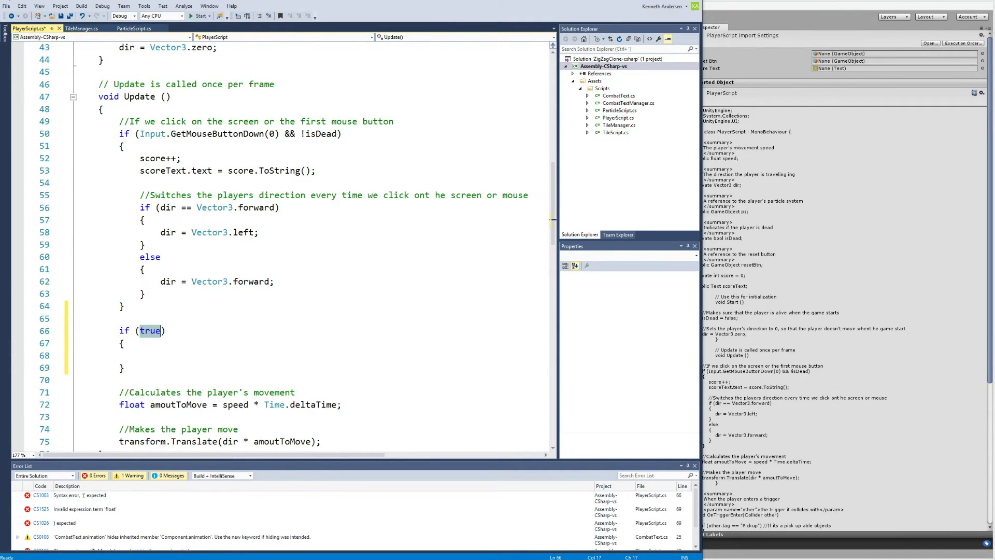
# Step: Set the new if statement's condition to Input.GetKeyDown(KeyCode.Space)
pyautogui.write('Input.get')
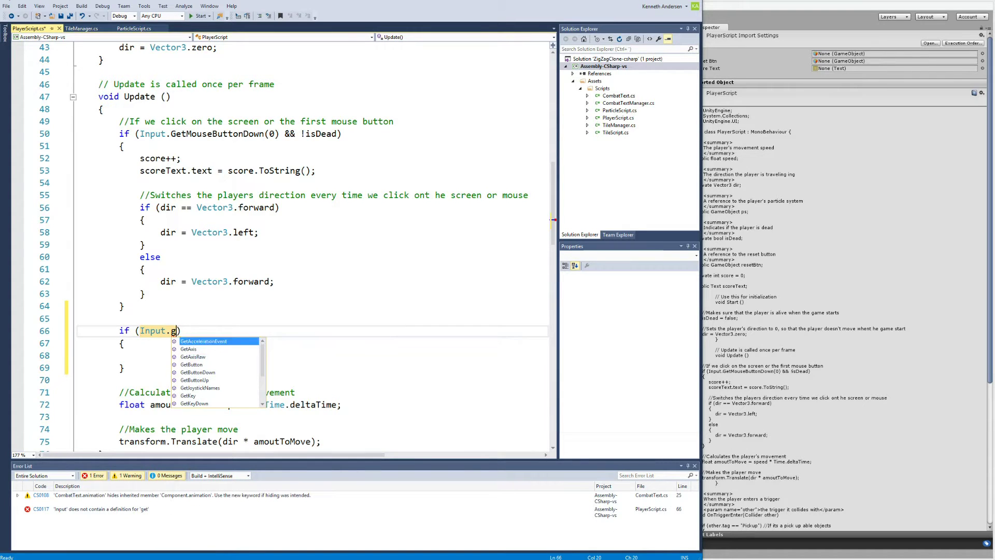
pyautogui.write('keyDown(ke')
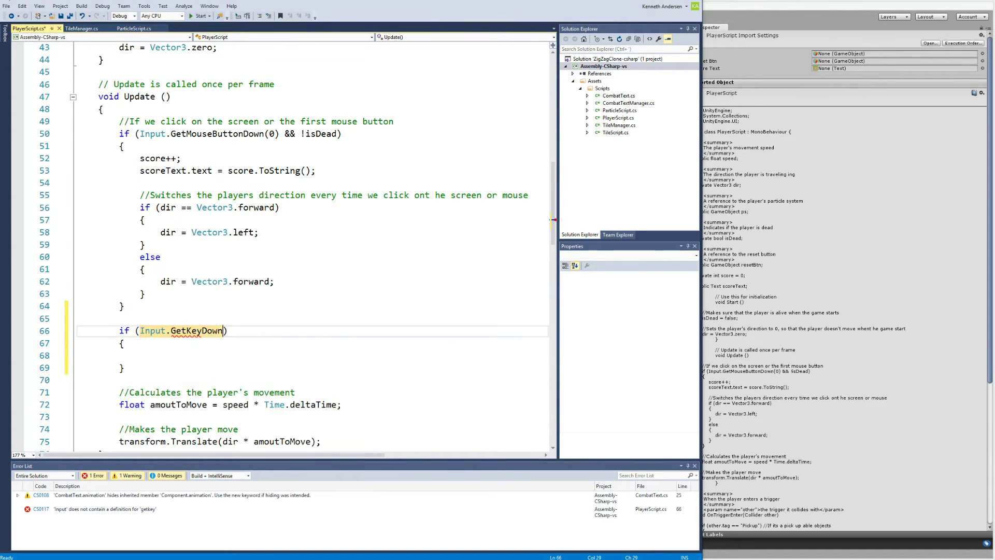
pyautogui.write('yCode.s')
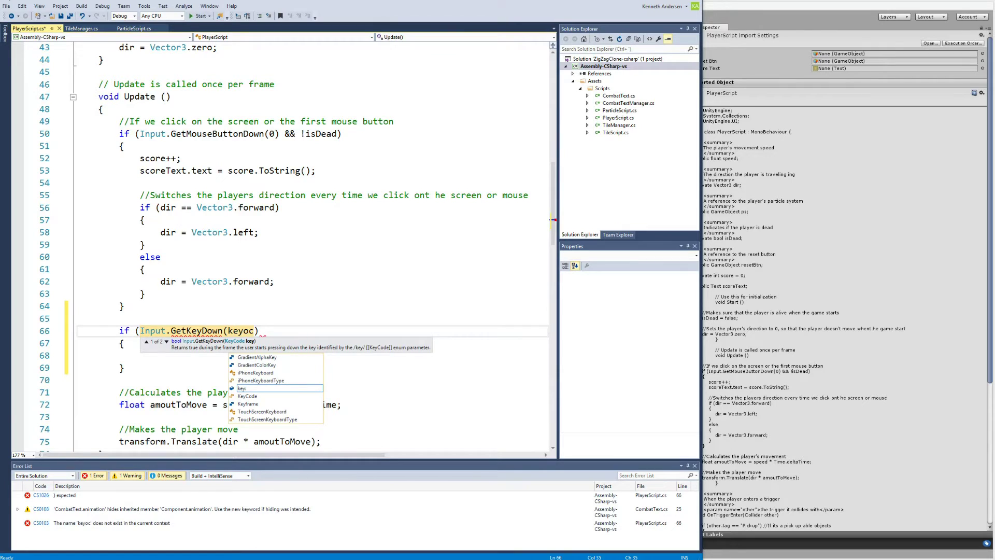
pyautogui.write('pace)')
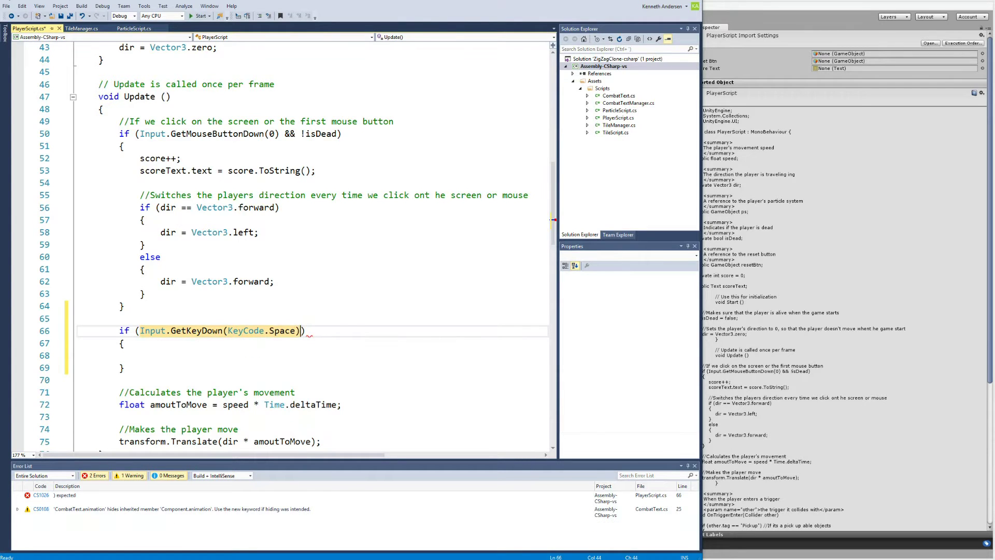
# Step: Begin a statement starting with Combat inside the body of the Space key check
pyautogui.click(140, 356)
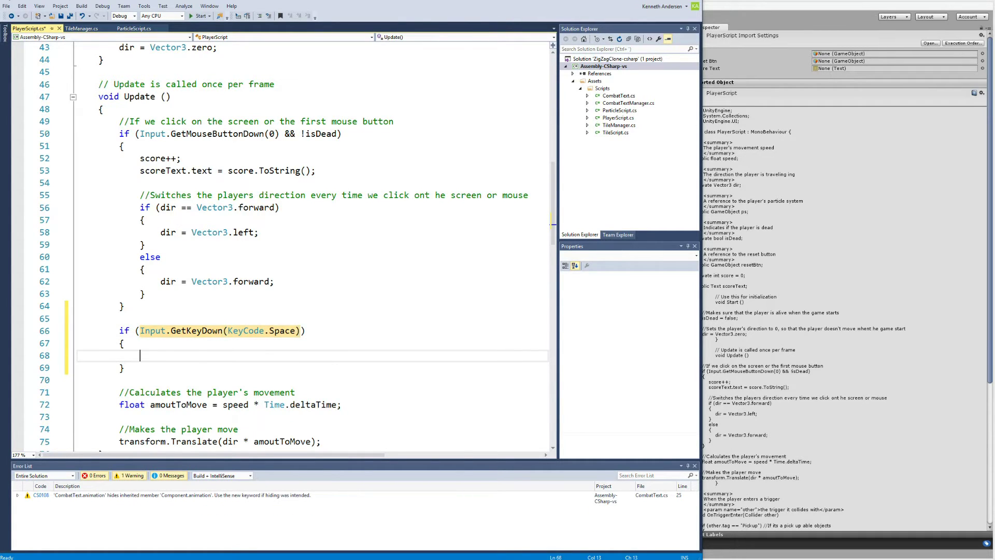
pyautogui.scroll(3, 311, 248)
pyautogui.scroll(6, 297, 246)
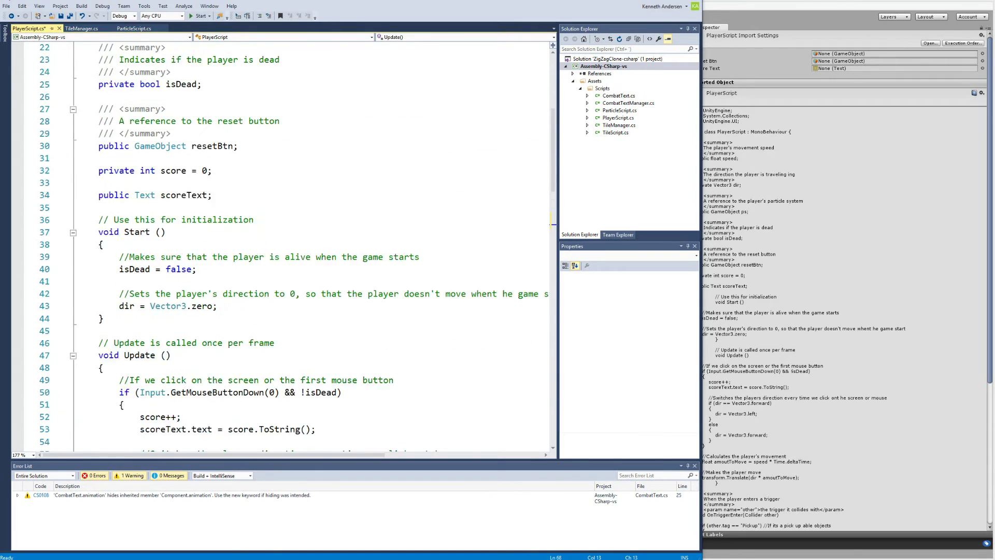
pyautogui.scroll(-11, 206, 334)
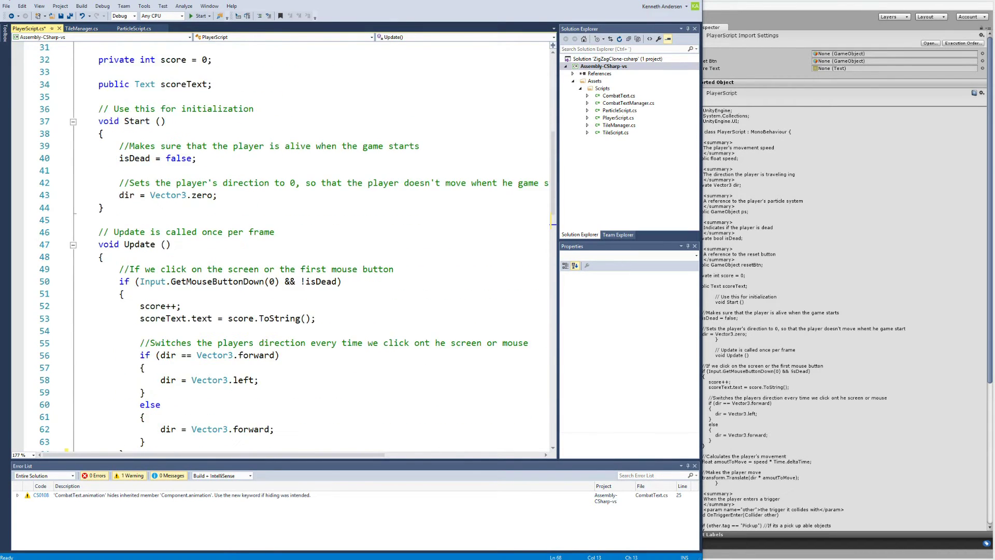
pyautogui.write('Cam')
pyautogui.press('BackSpace')
pyautogui.press('BackSpace')
pyautogui.press('BackSpace')
pyautogui.write('Combat')
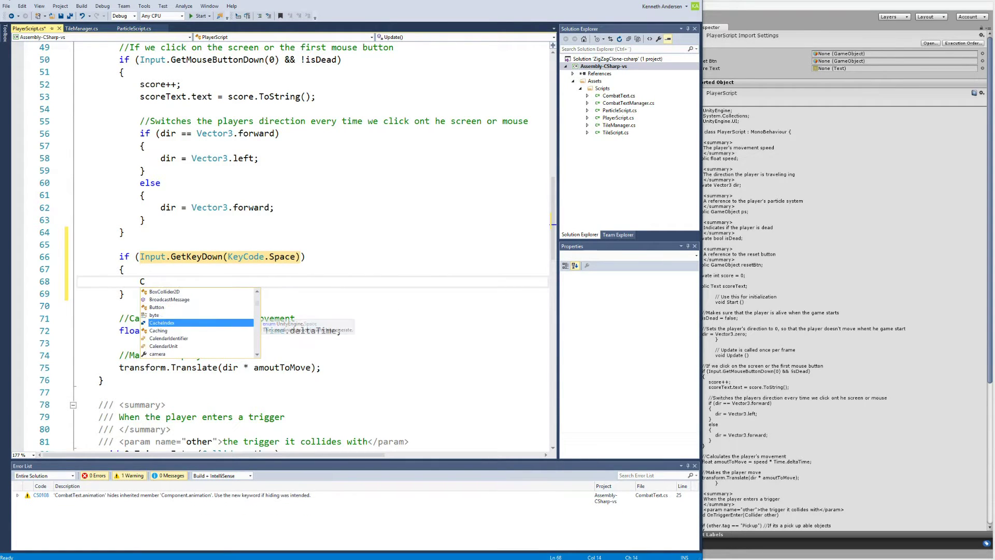